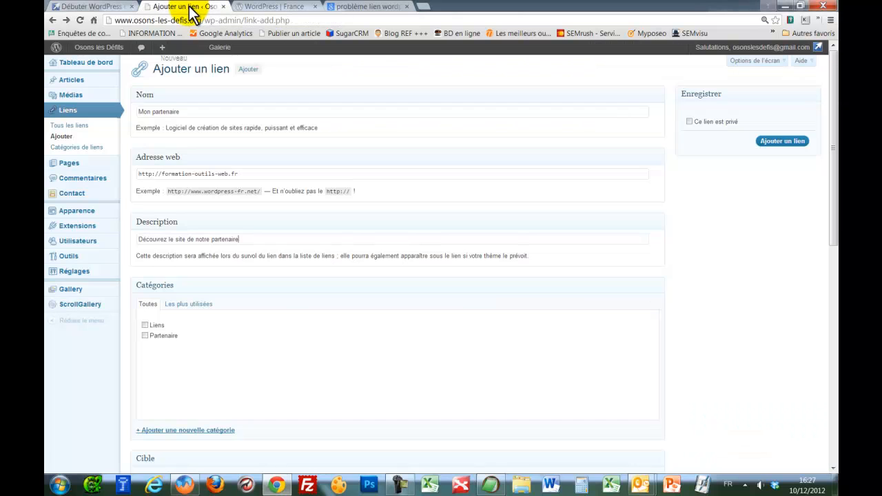
Step: Upload the partner logo logoGracietcouleur1.jpg as a new file in the media library
left_click(71, 64)
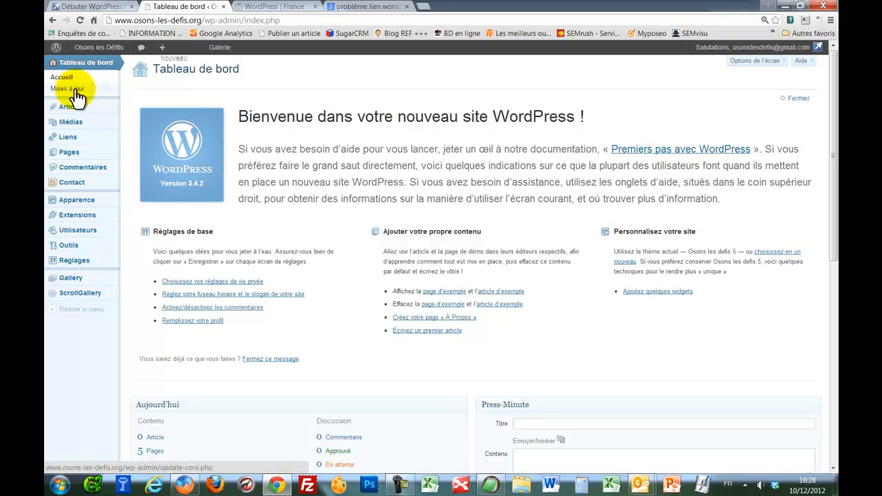
mouse_move(77, 114)
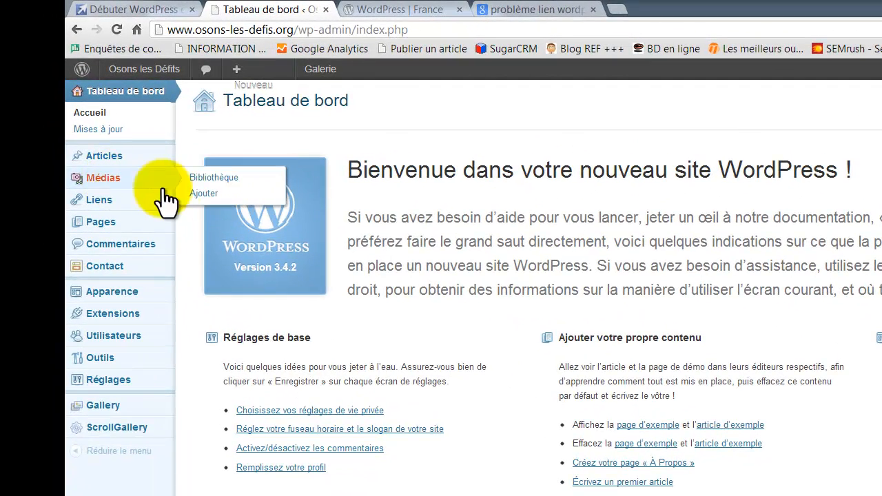
mouse_move(154, 181)
left_click(181, 192)
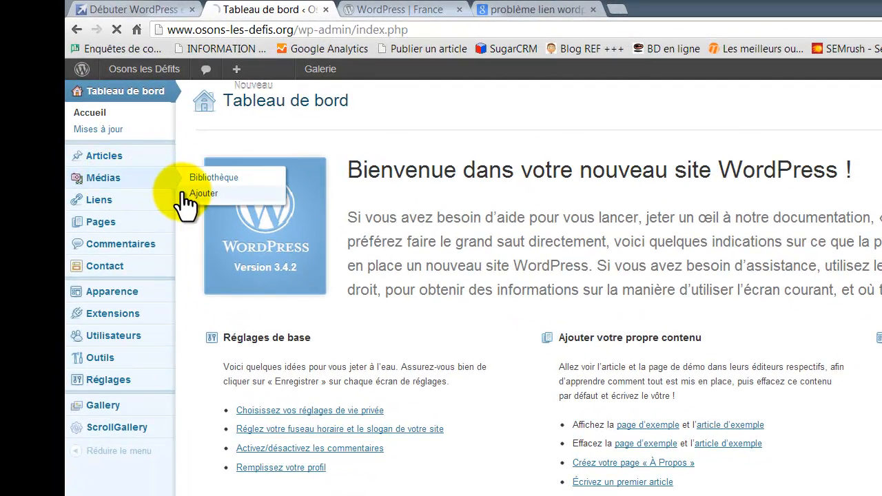
left_click(689, 279)
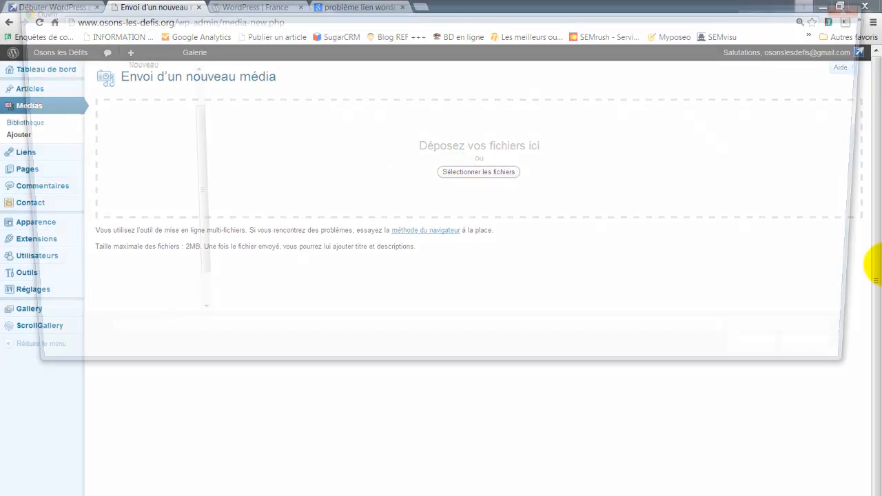
double_click(596, 107)
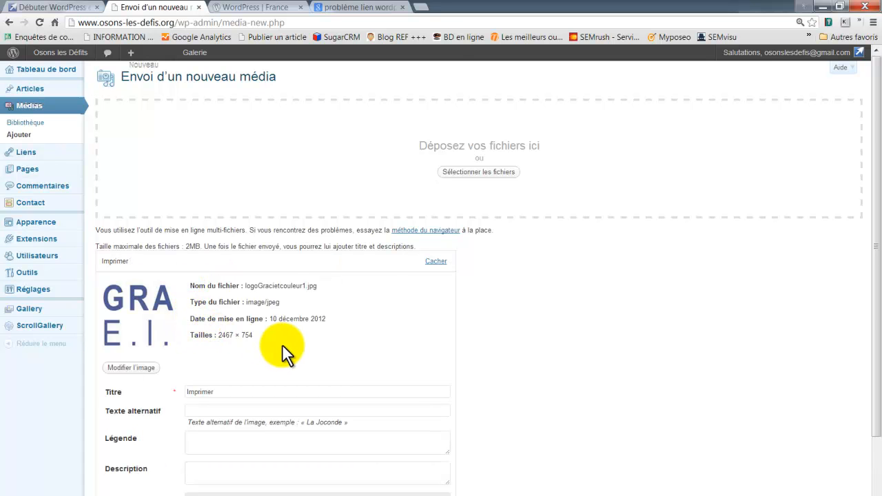
Step: Copy the web address of the uploaded logo file and save all the media changes
scroll(285, 351, "down", 3)
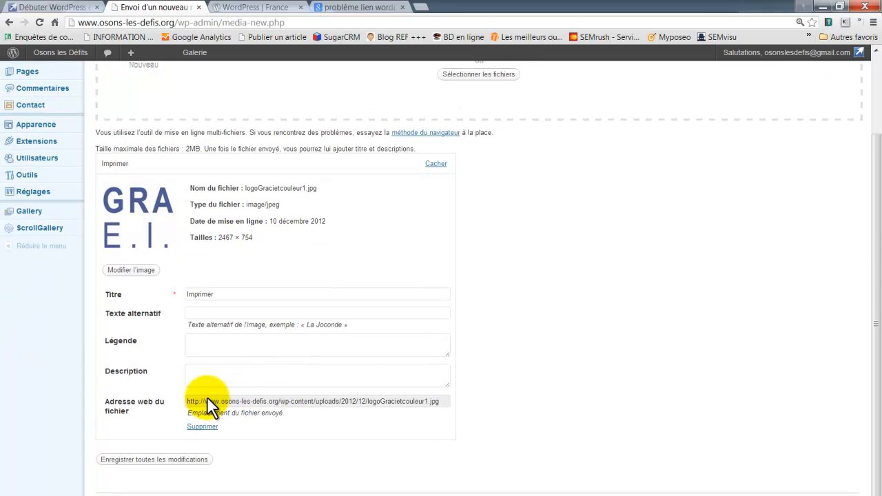
left_click_drag(188, 401, 464, 411)
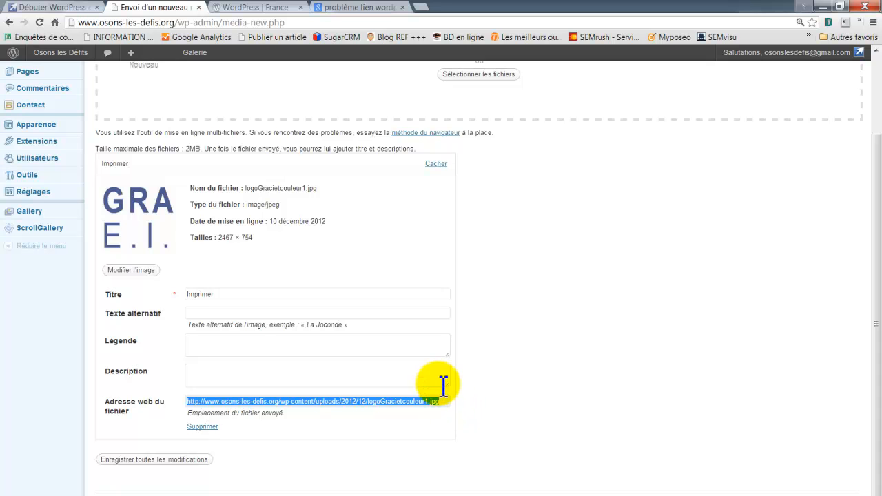
left_click(570, 379)
scroll(552, 400, "up", 3)
scroll(543, 403, "down", 3)
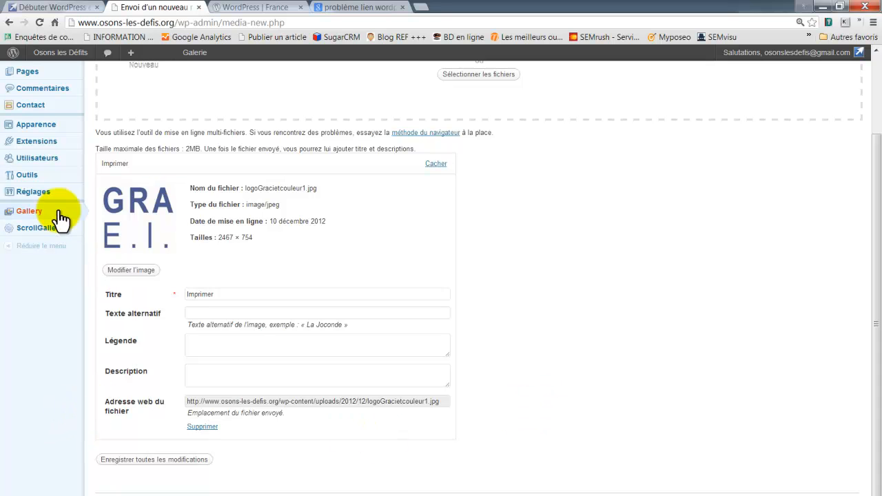
left_click(175, 460)
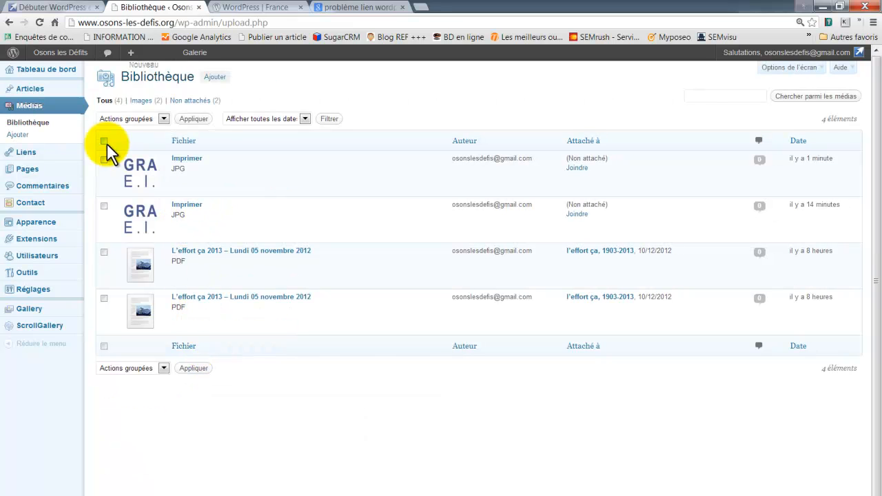
Step: Start a new link named "Mon partenaire" with the web address htt://formation-outils-web.fr
mouse_move(55, 158)
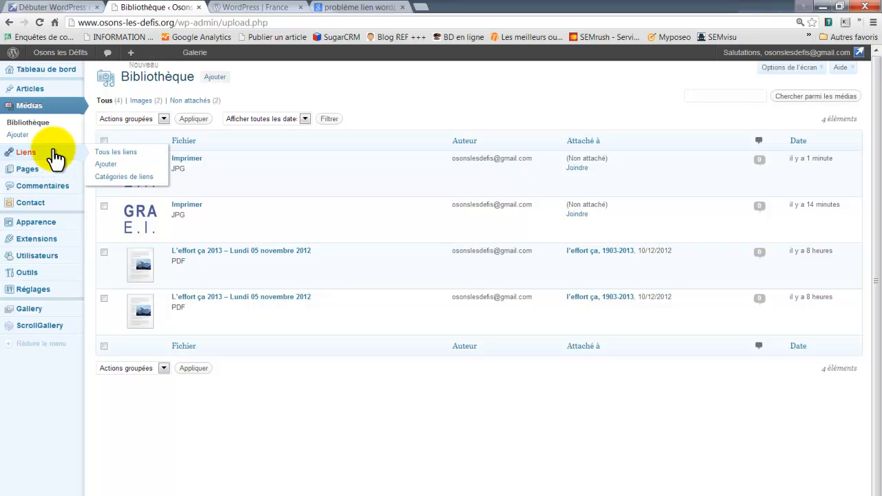
left_click(107, 165)
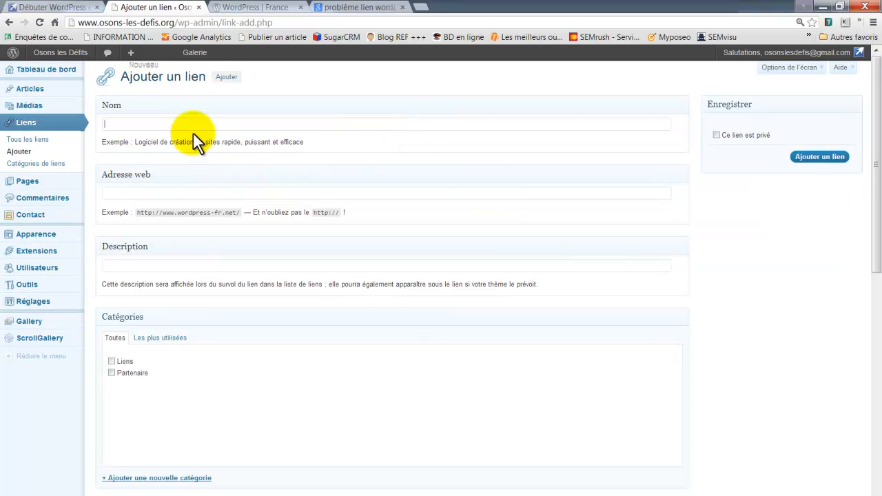
left_click(149, 124)
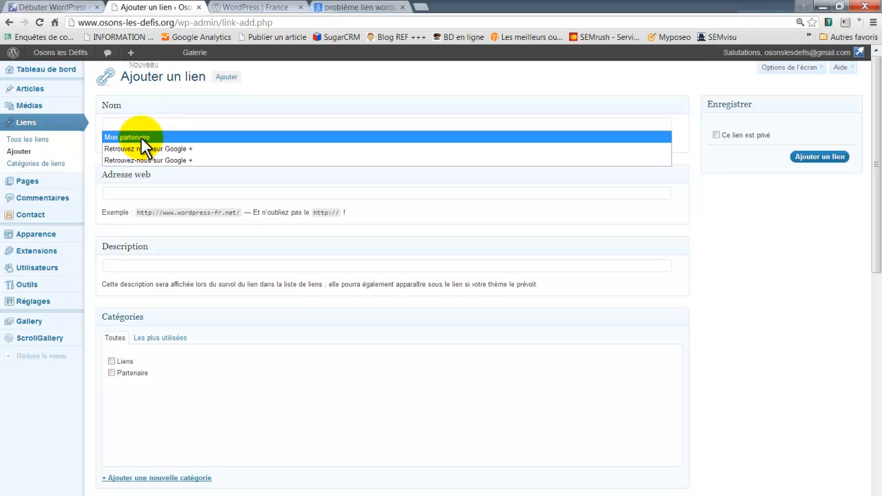
left_click(140, 136)
left_click(137, 193)
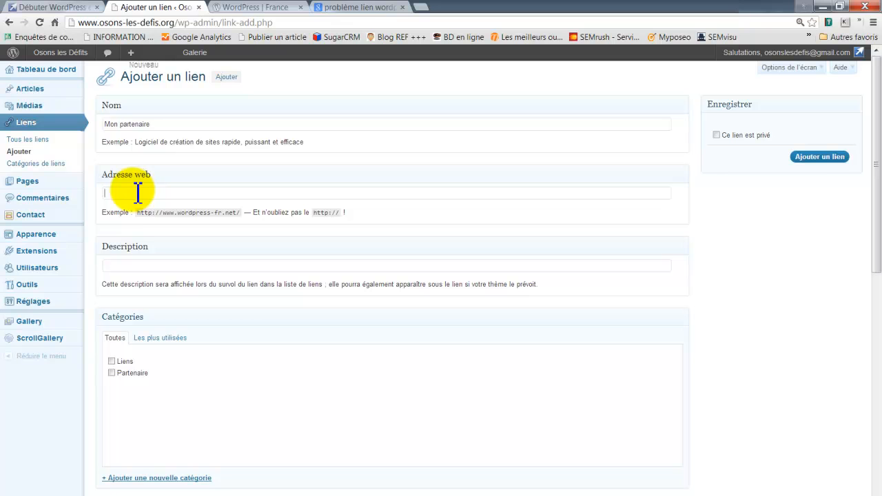
left_click(138, 193)
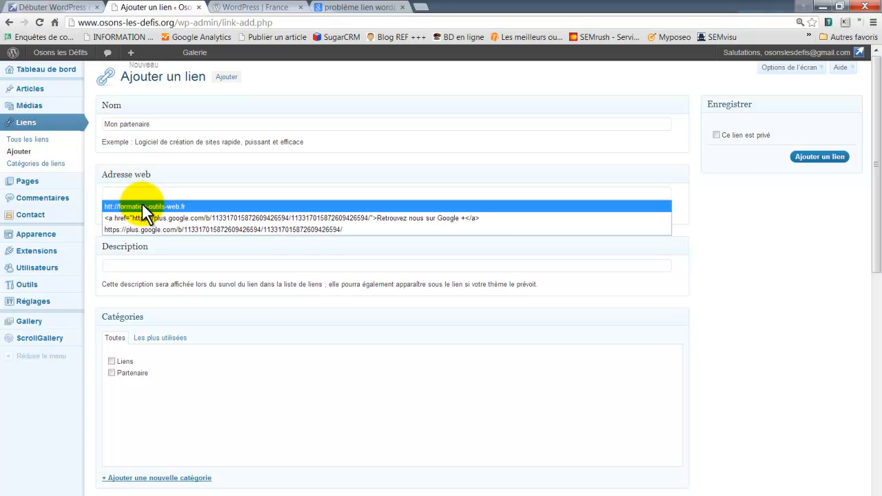
left_click(142, 206)
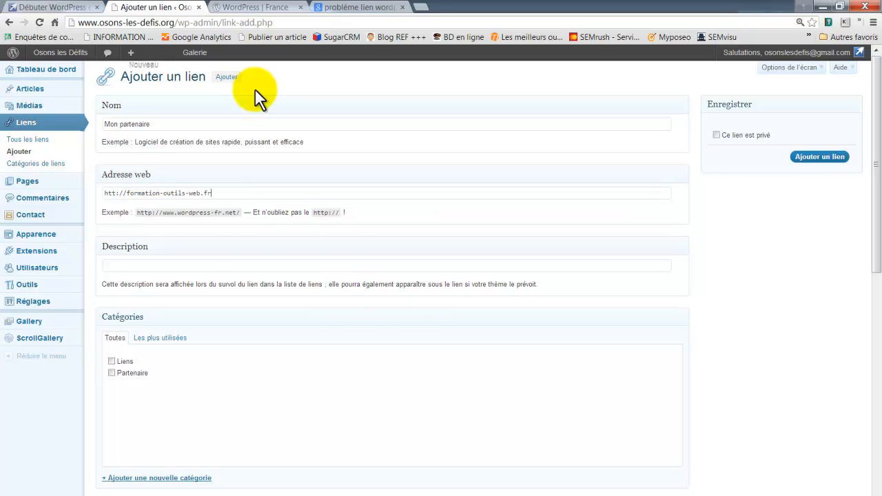
Step: Set the link's description to "Découvrez le site de notre partenaire" and assign it to the Partenaire category
left_click(158, 268)
left_click(158, 268)
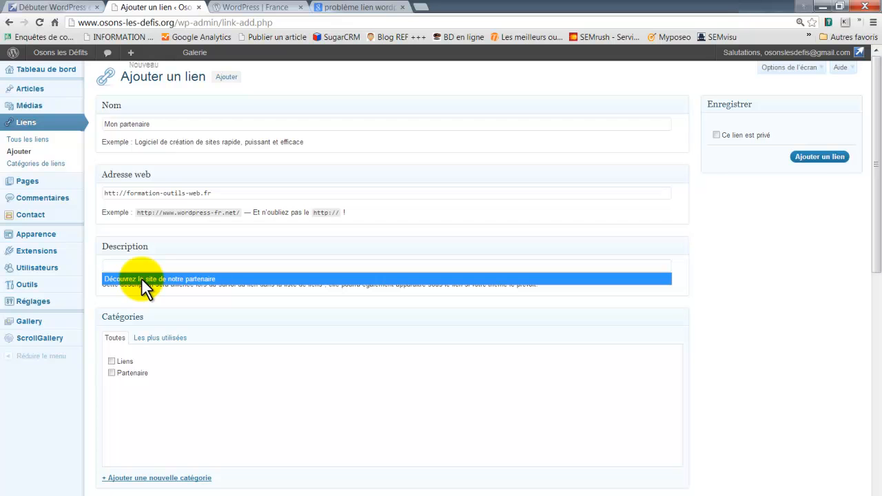
left_click(142, 277)
scroll(178, 370, "down", 2)
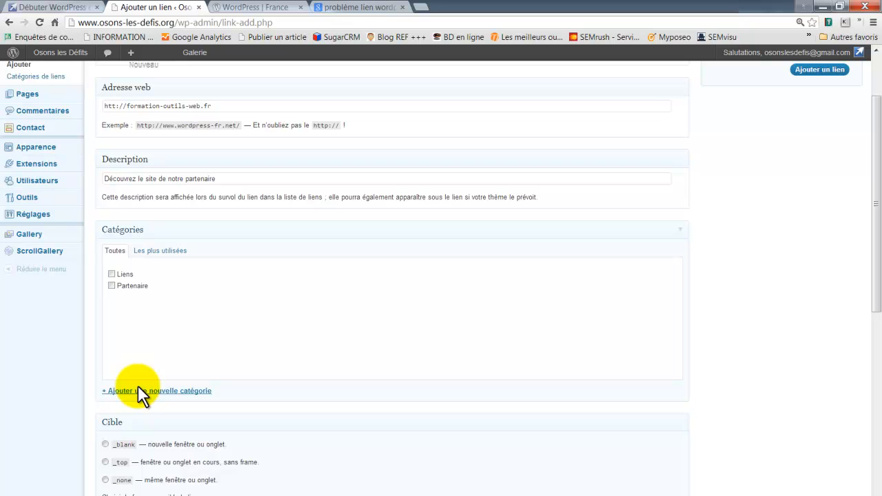
left_click(112, 286)
scroll(167, 277, "up", 2)
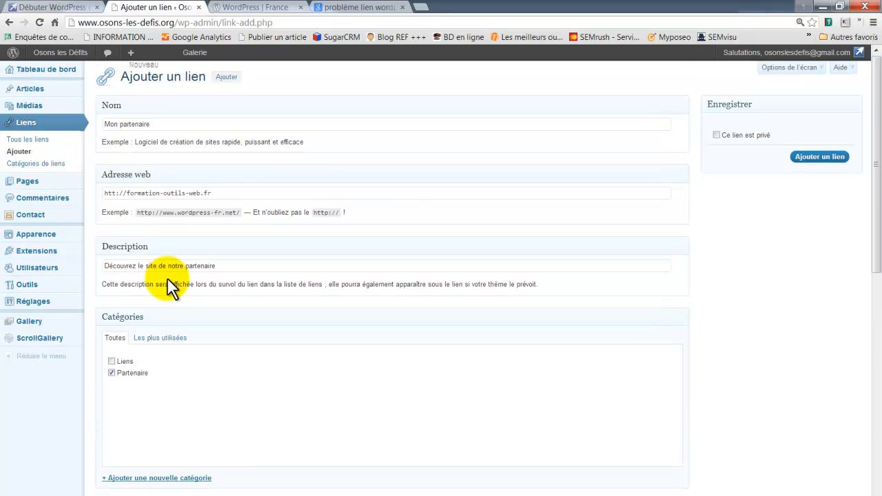
Step: Set the link's target to _none and its relationship to ami(e) and collègue de travail
scroll(166, 277, "down", 5)
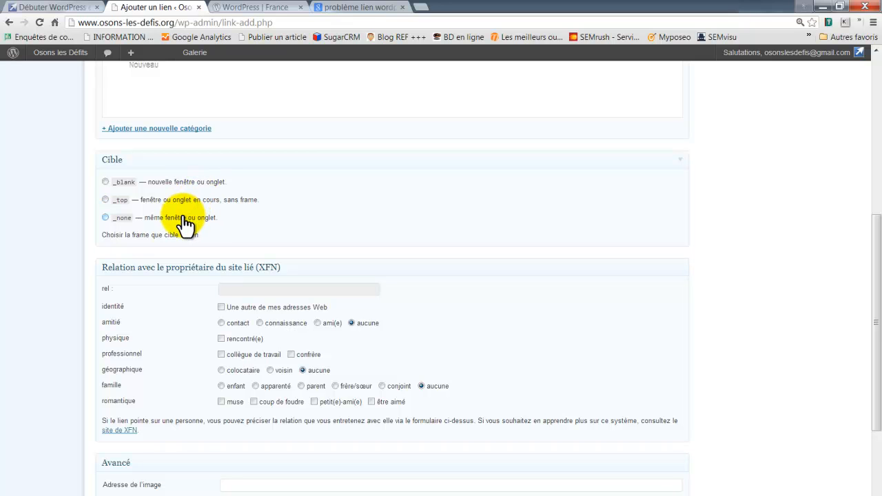
left_click(104, 218)
scroll(165, 219, "down", 1)
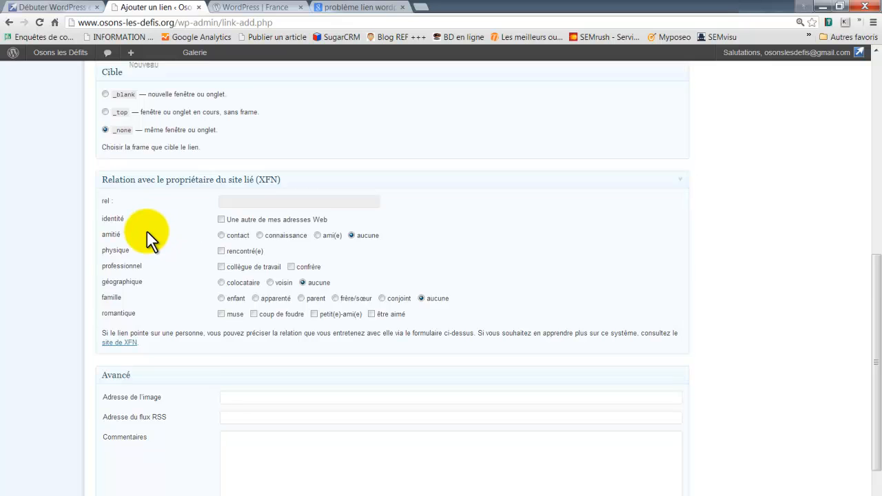
scroll(147, 233, "down", 1)
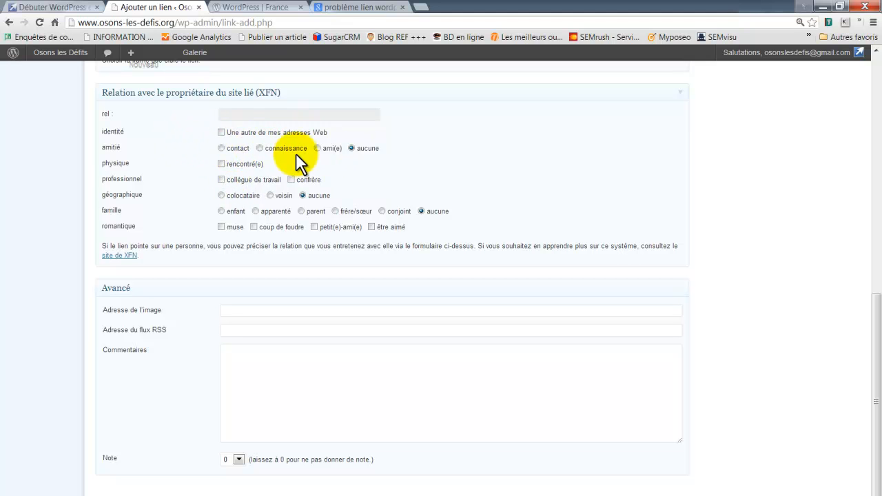
left_click(317, 148)
left_click(221, 180)
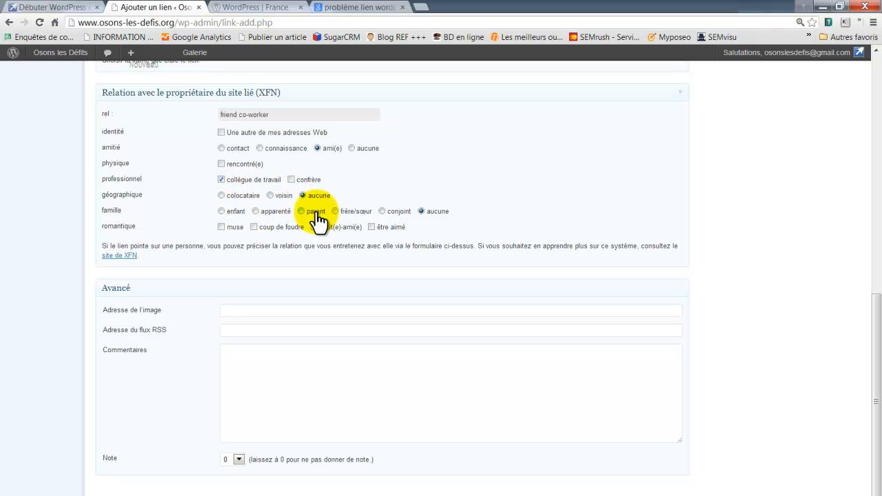
scroll(307, 214, "down", 1)
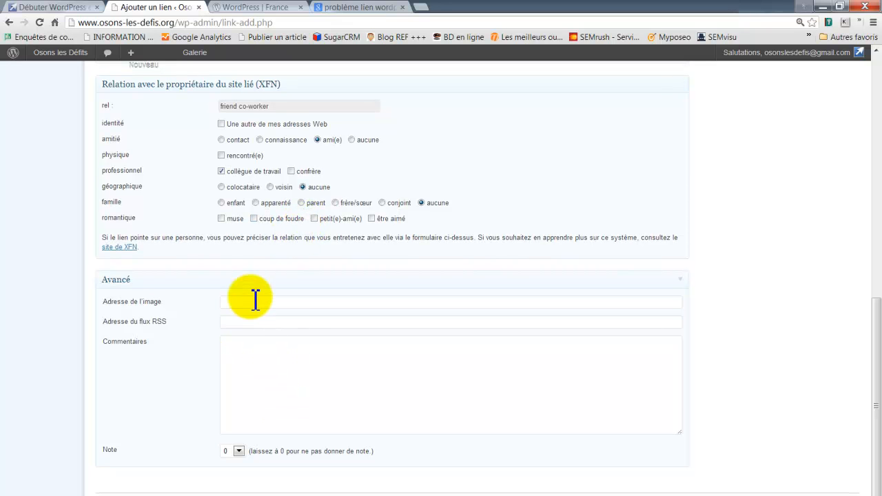
left_click(293, 301)
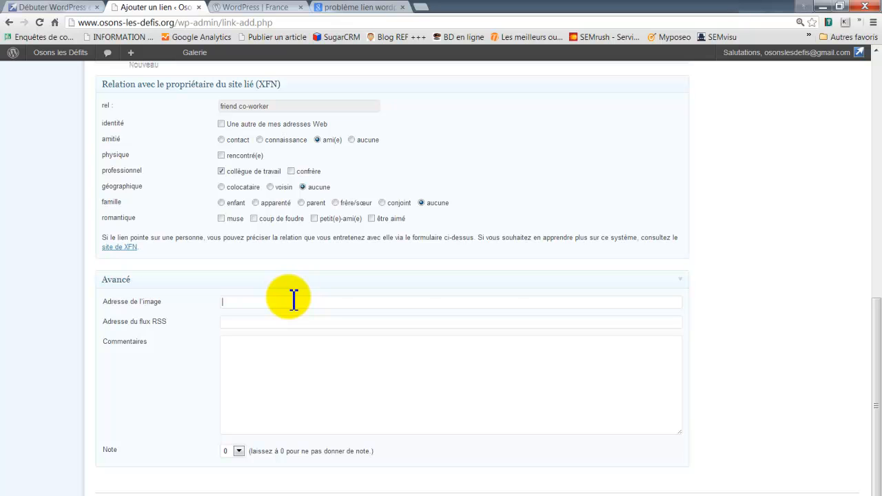
type("http://www.osons-les-defis.org/wp-content/uploads/2012/12/logoGracietcouleur1.jpg")
left_click(273, 379)
scroll(290, 375, "up", 10)
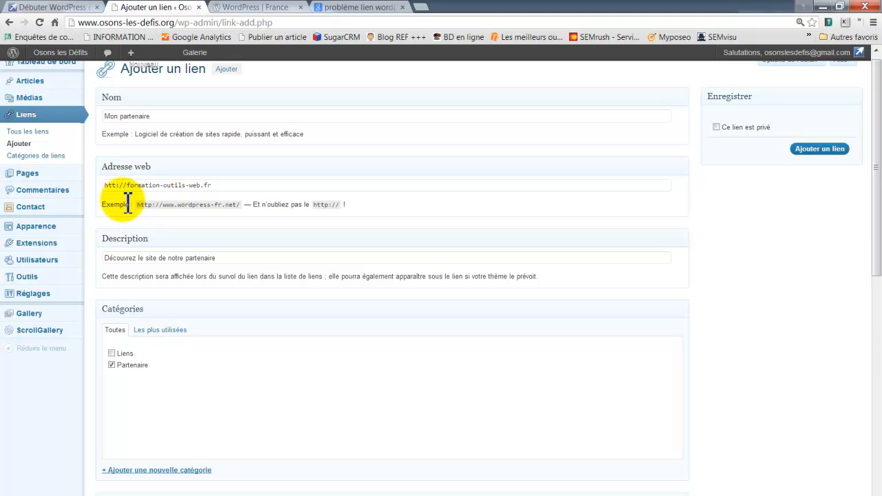
type("p")
scroll(131, 206, "down", 15)
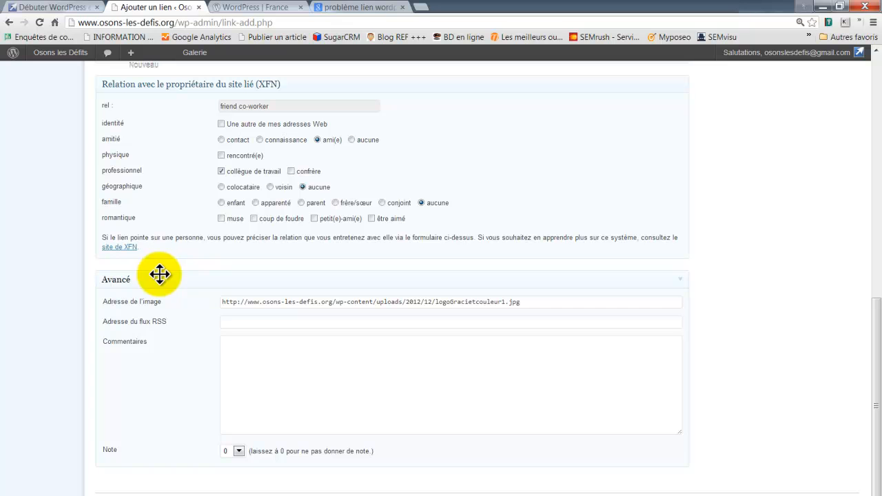
scroll(804, 402, "up", 15)
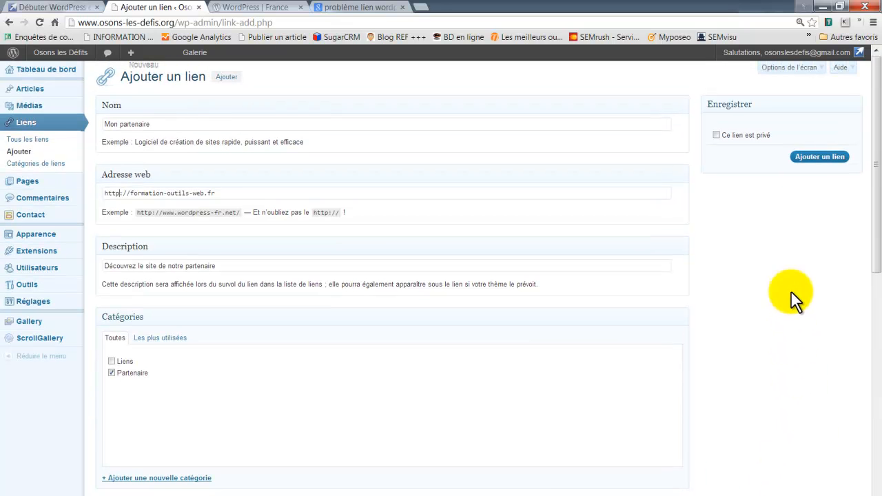
left_click(832, 157)
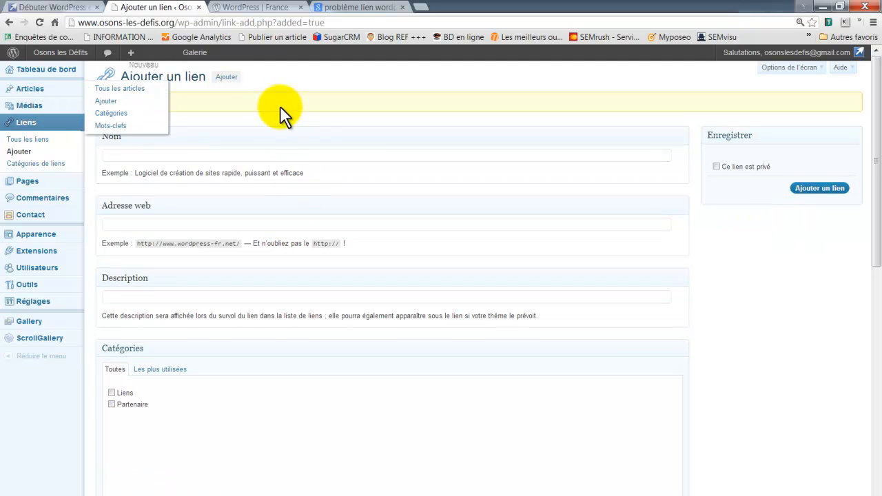
Step: Add the Liens widget to the Zone principale de widgets, below Articles récents
mouse_move(38, 187)
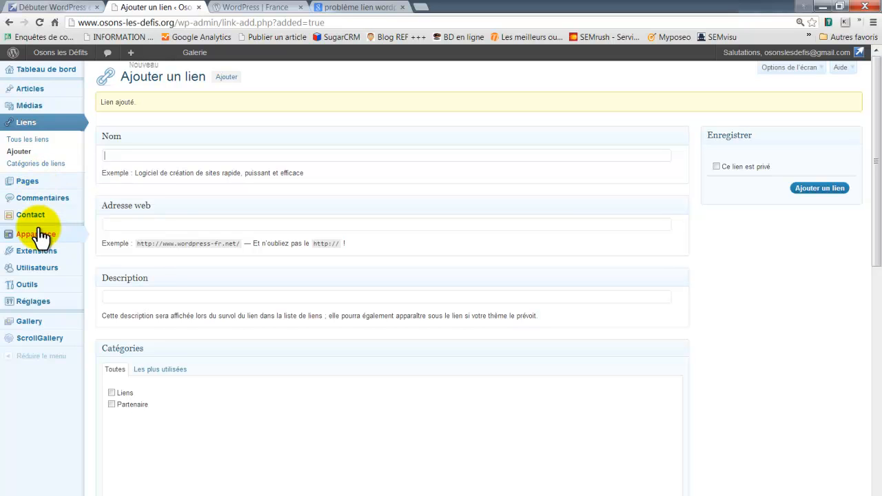
mouse_move(49, 241)
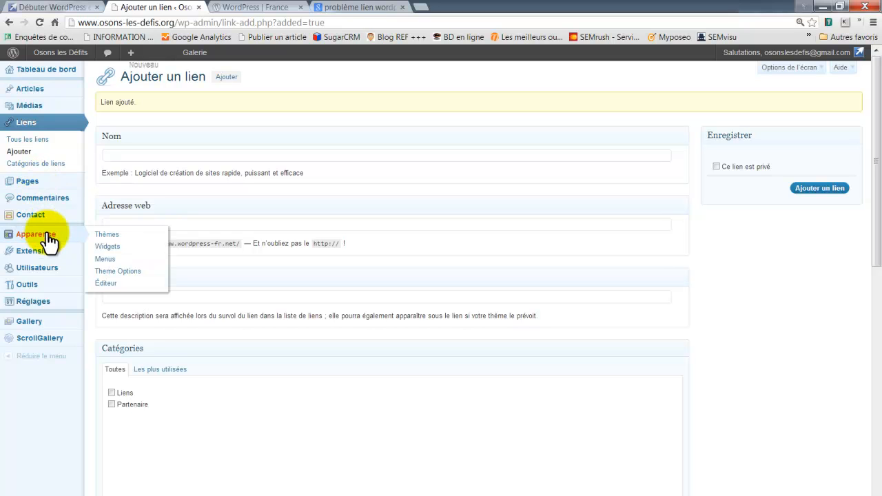
left_click(104, 246)
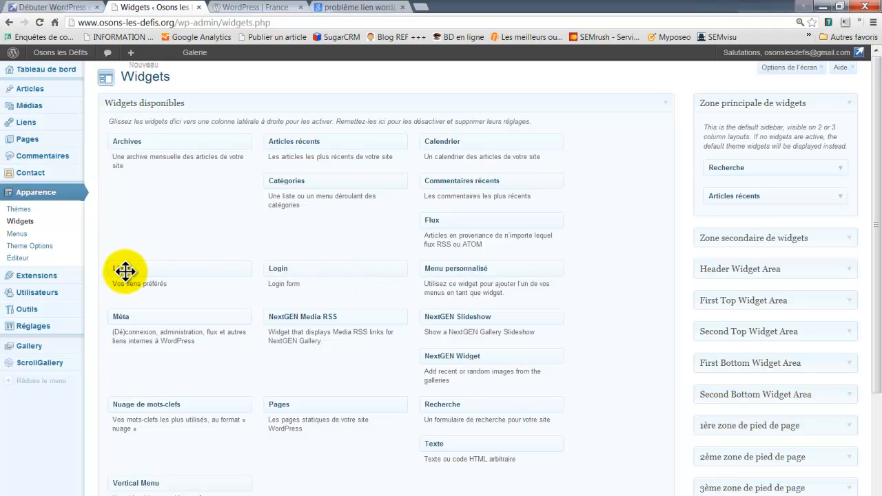
left_click_drag(124, 268, 725, 219)
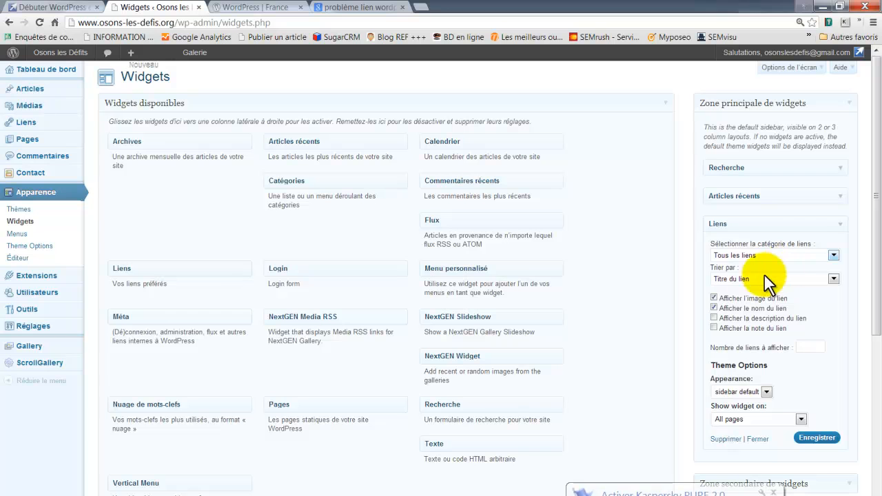
Step: Set the Liens widget's link category to Partenaire and save the widget
left_click(742, 254)
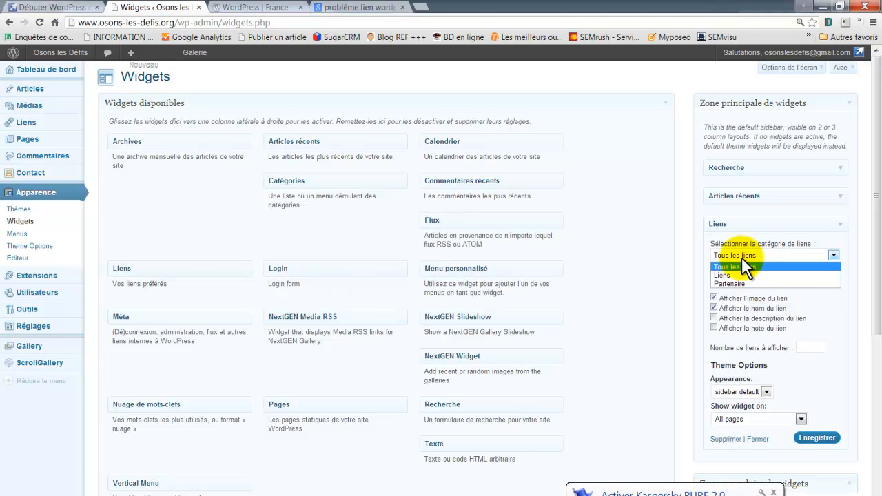
left_click(735, 282)
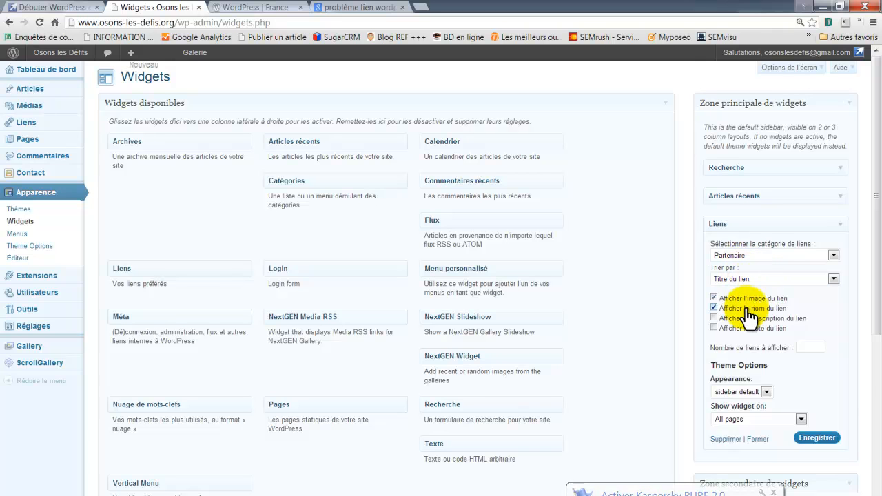
scroll(791, 374, "down", 2)
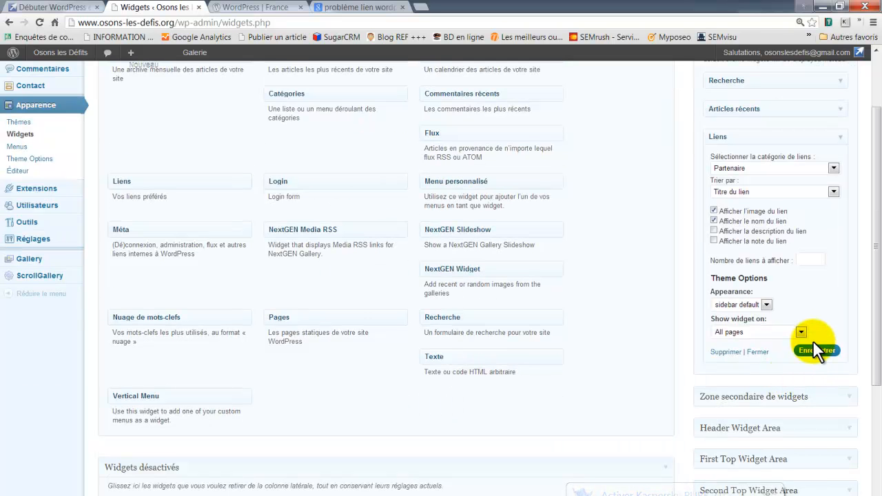
left_click(813, 344)
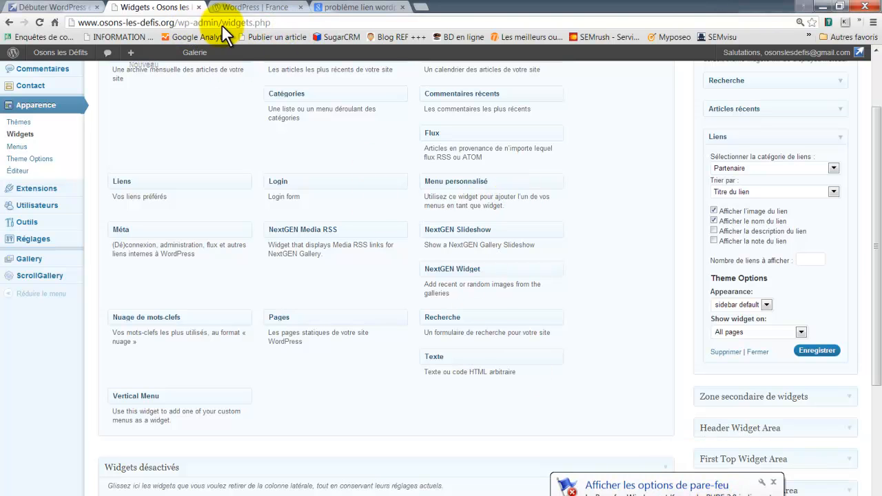
left_click_drag(178, 22, 408, 43)
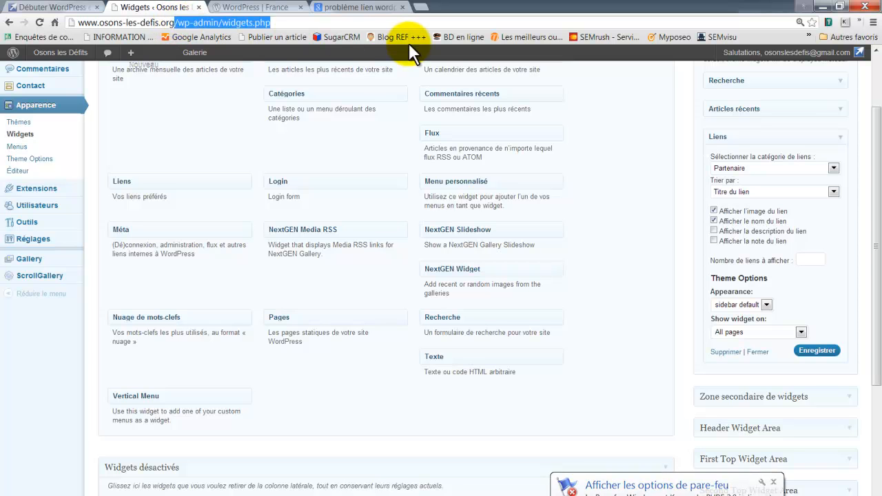
key("BackSpace")
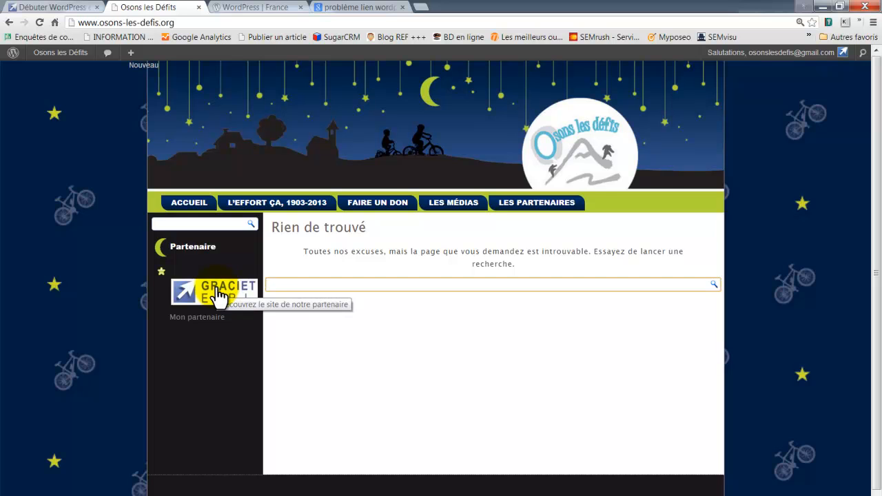
left_click(227, 295)
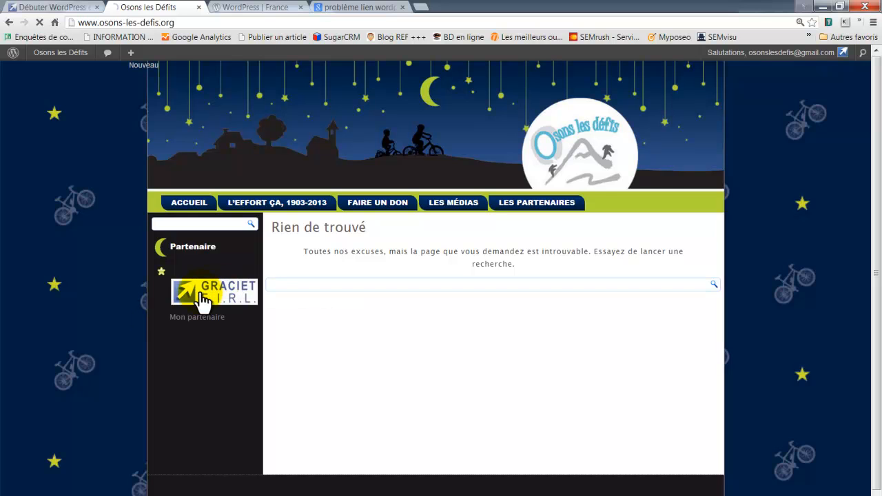